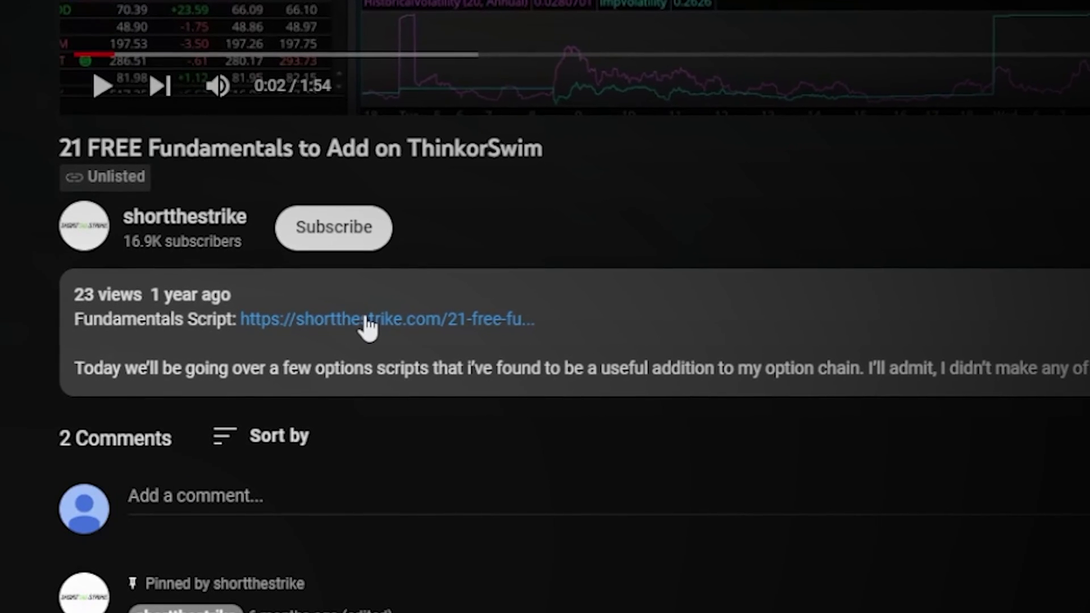
In Chrome, open the linked script page and copy the tos.mx/Fen9PcJ link beside Fundamentals
left_click(368, 321)
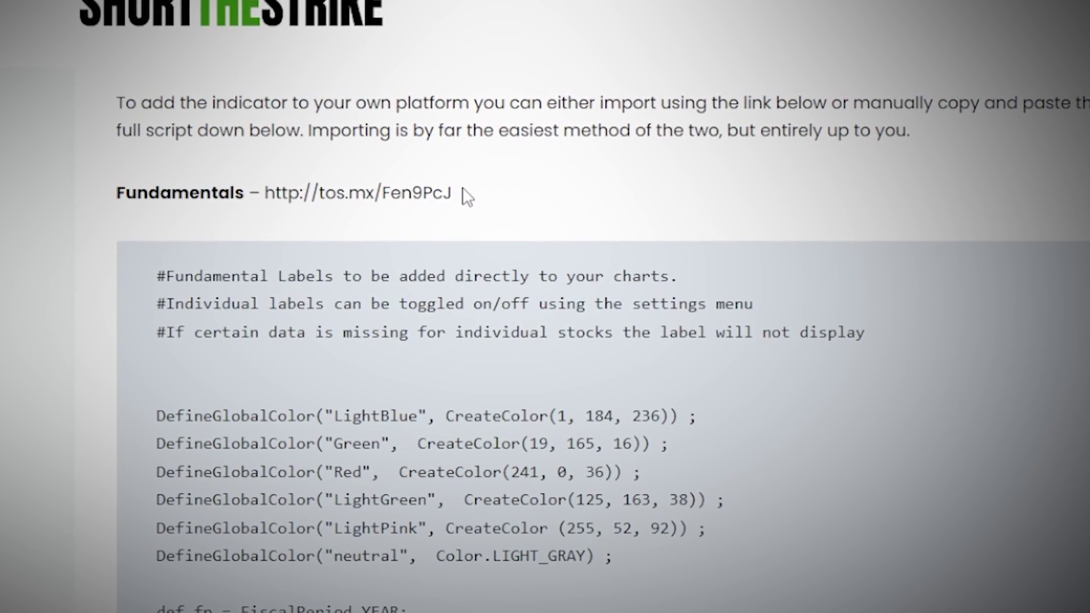
left_click_drag(460, 193, 271, 196)
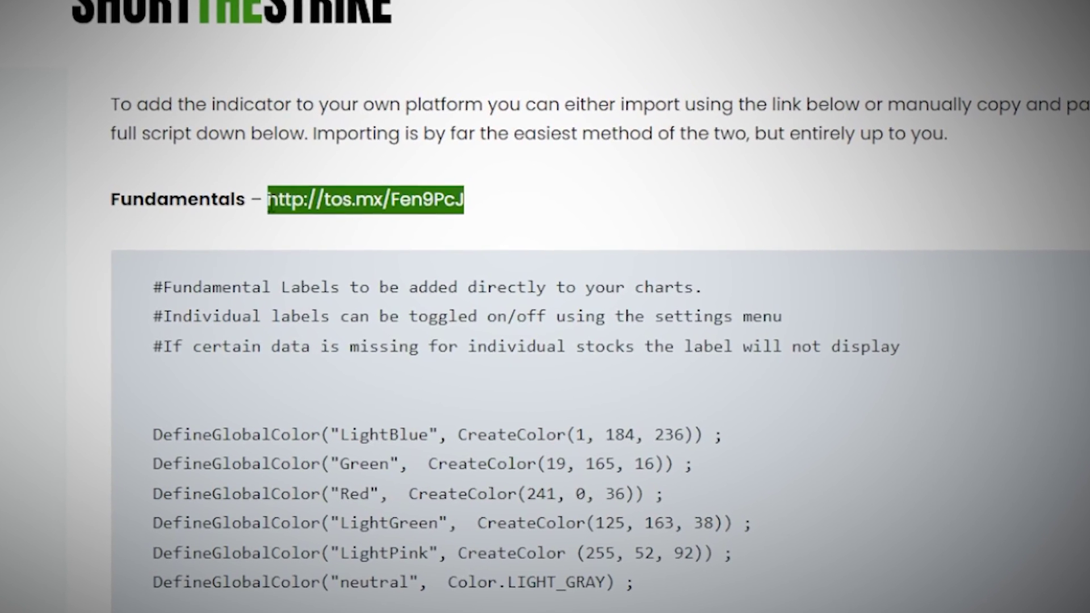
right_click(305, 195)
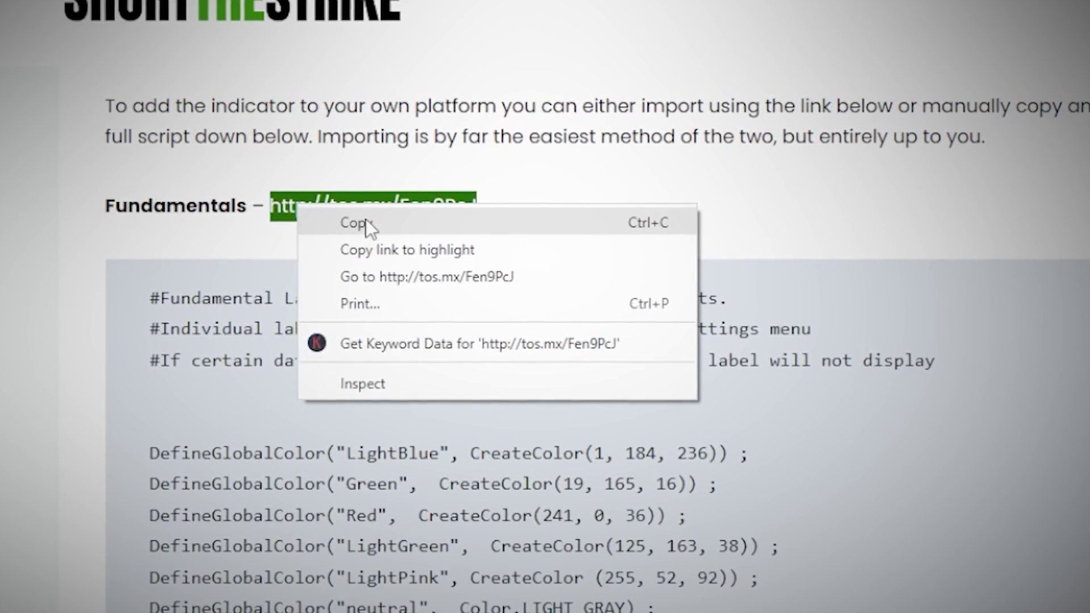
left_click(368, 220)
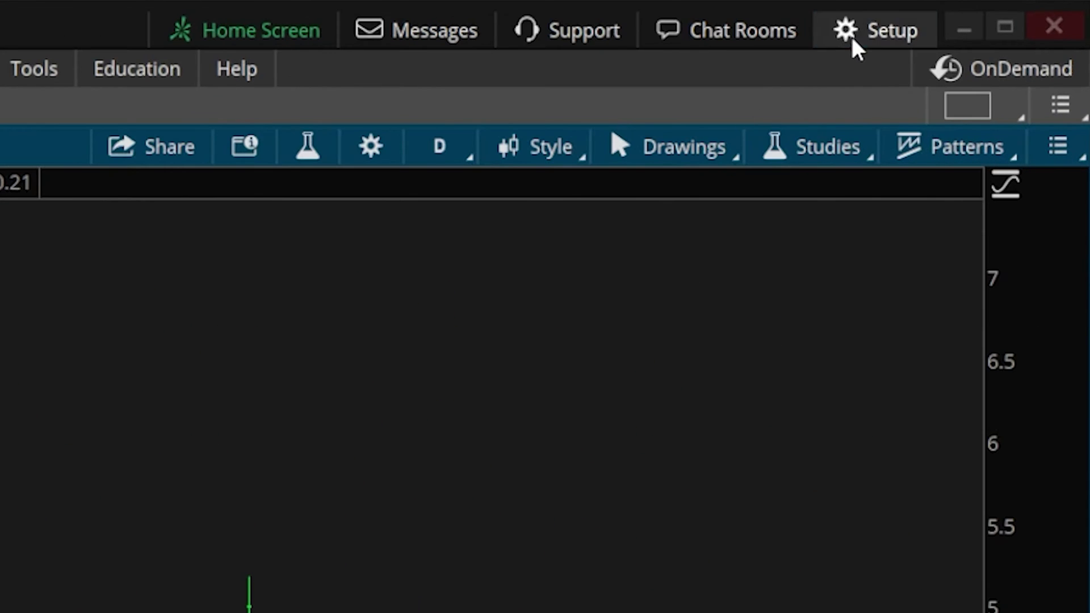
Paste the tos.mx/Fen9PcJ link into Open shared item and preview it to import Fundamentals_1
left_click(855, 46)
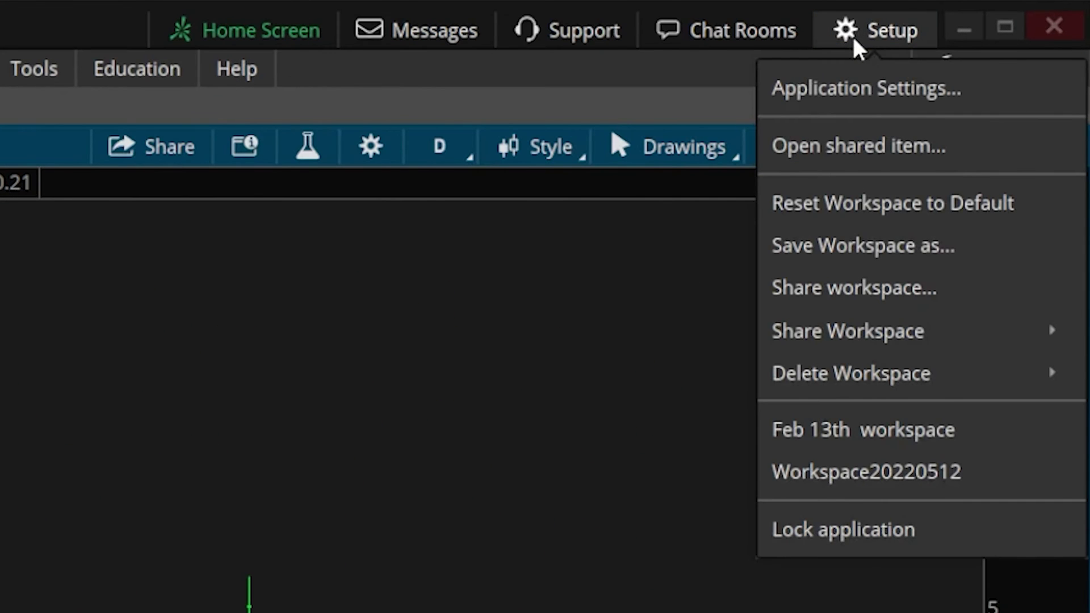
left_click(854, 147)
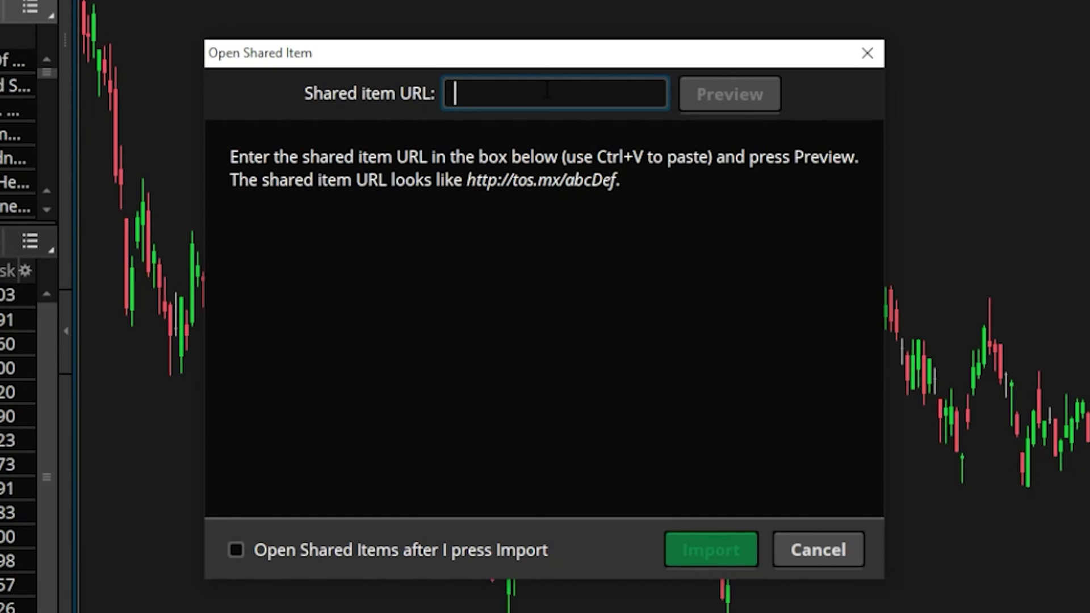
key("ctrl+v")
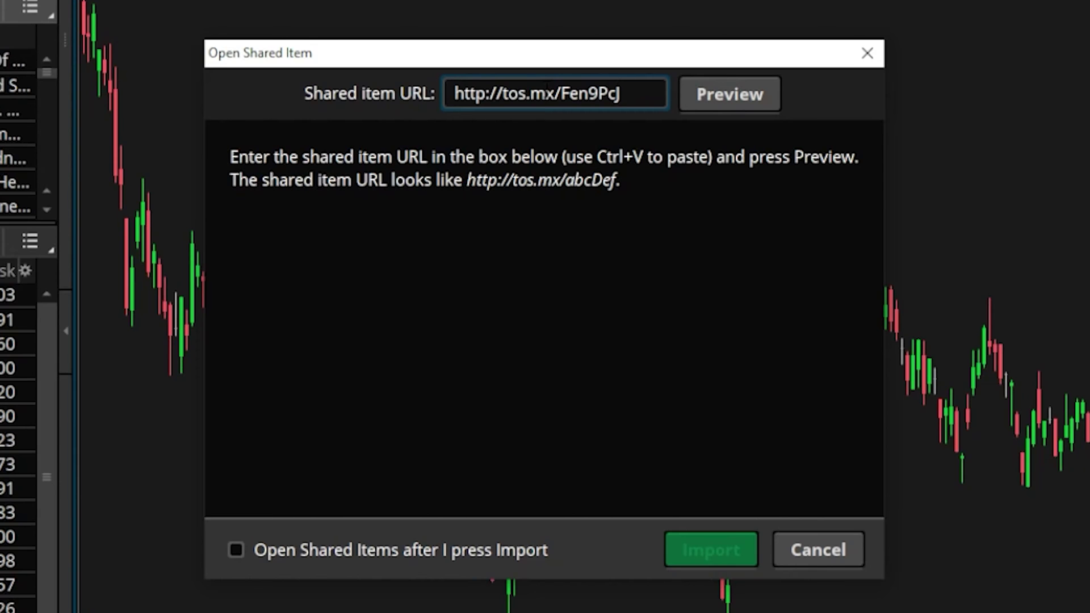
left_click(700, 91)
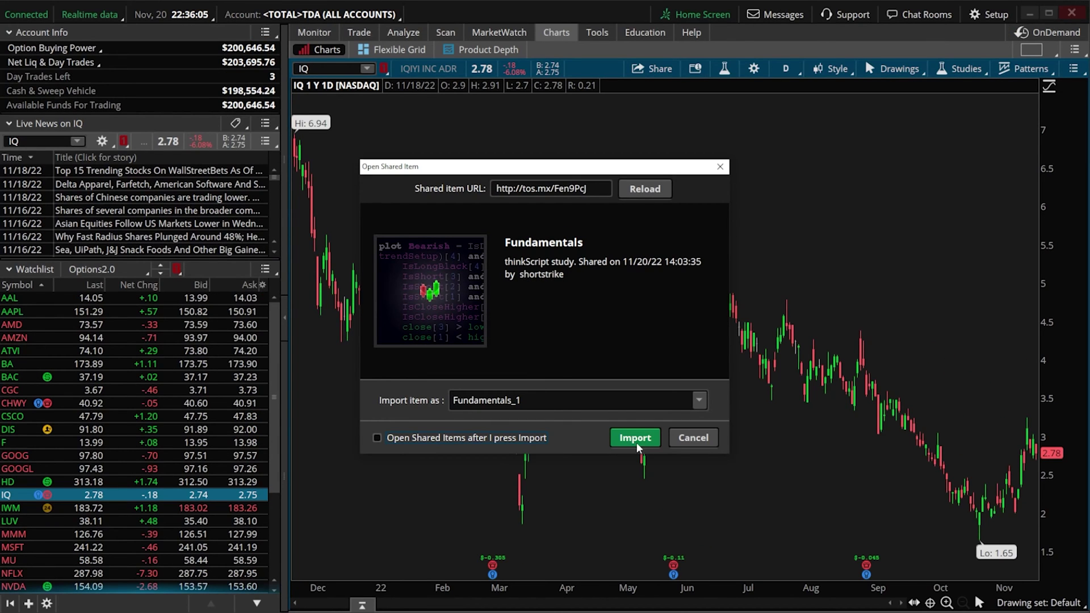
left_click(697, 443)
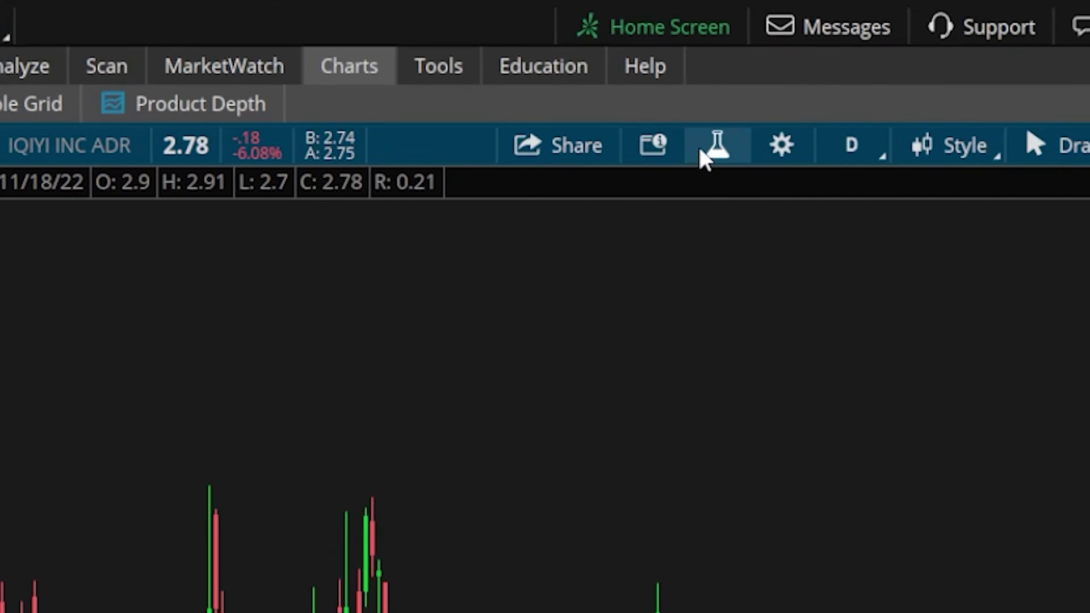
Search the studies for 'fundamentals', add Fundamentals to the price area, and apply
left_click(708, 151)
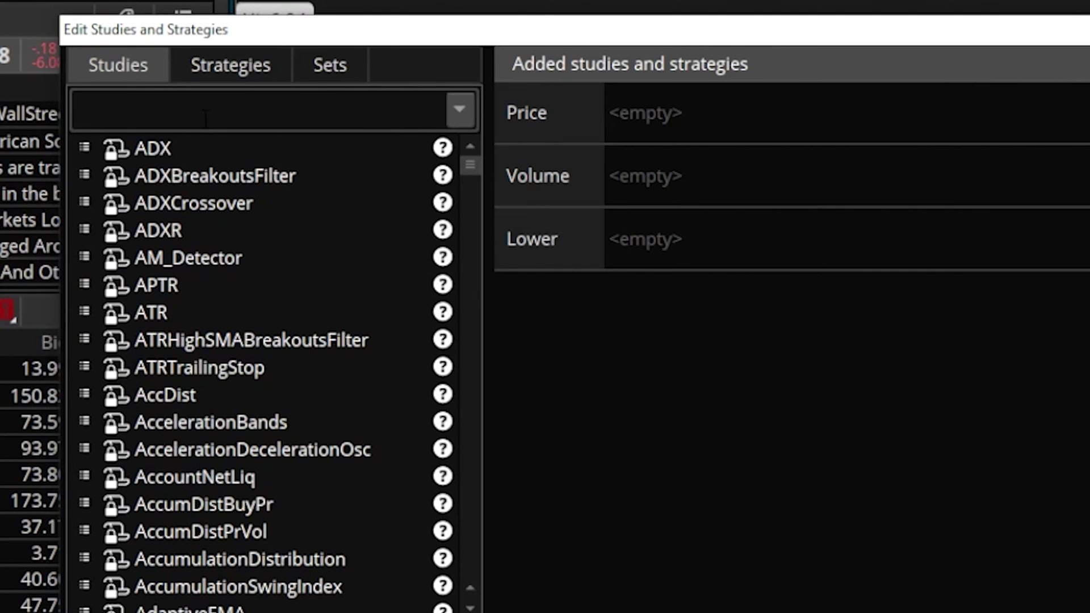
left_click(206, 118)
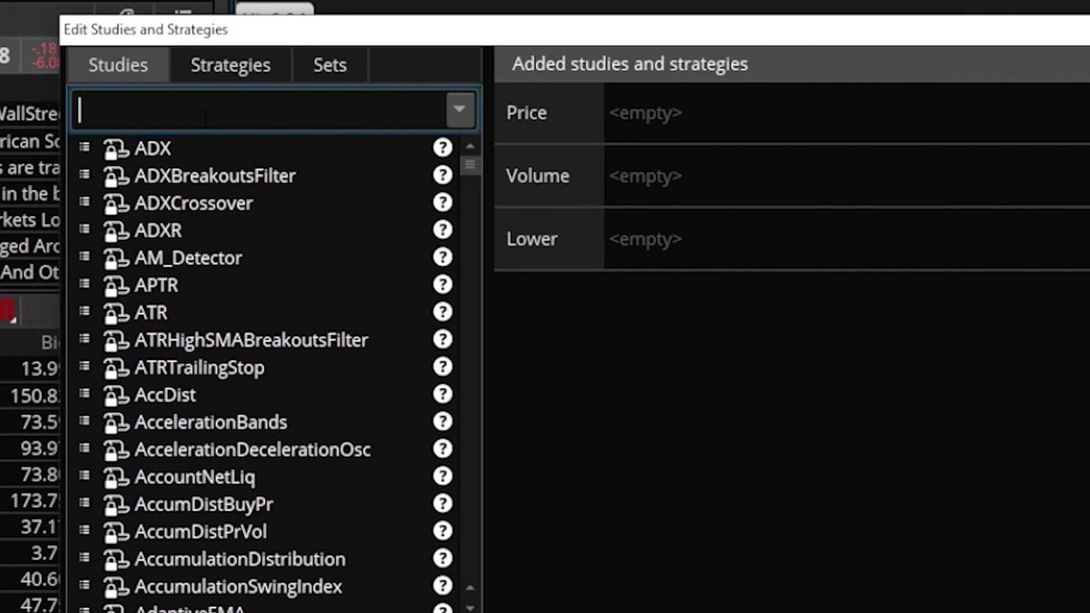
type("fundamentals")
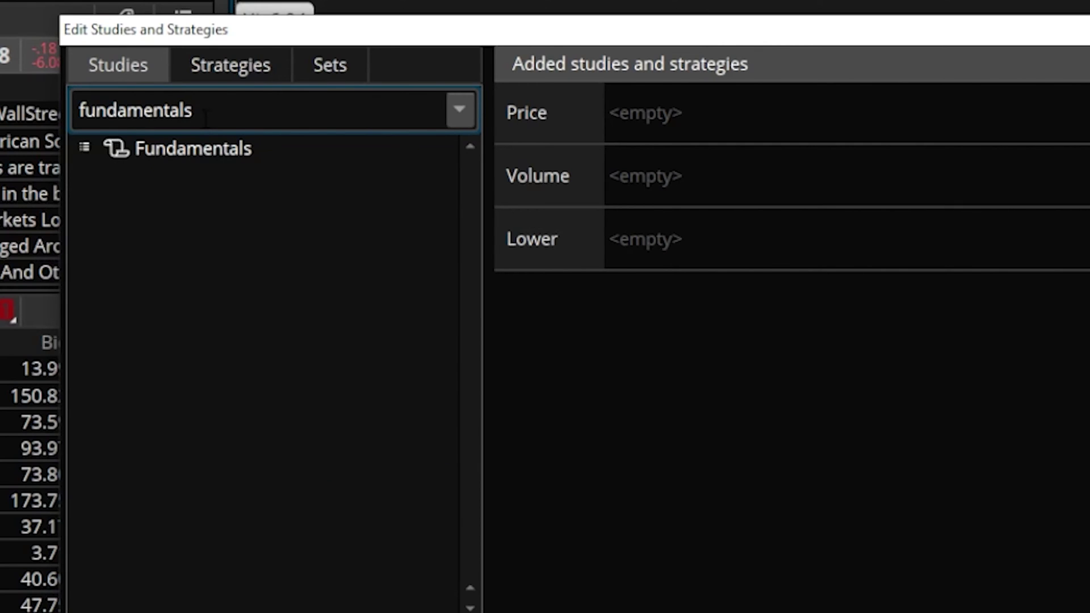
left_click(198, 150)
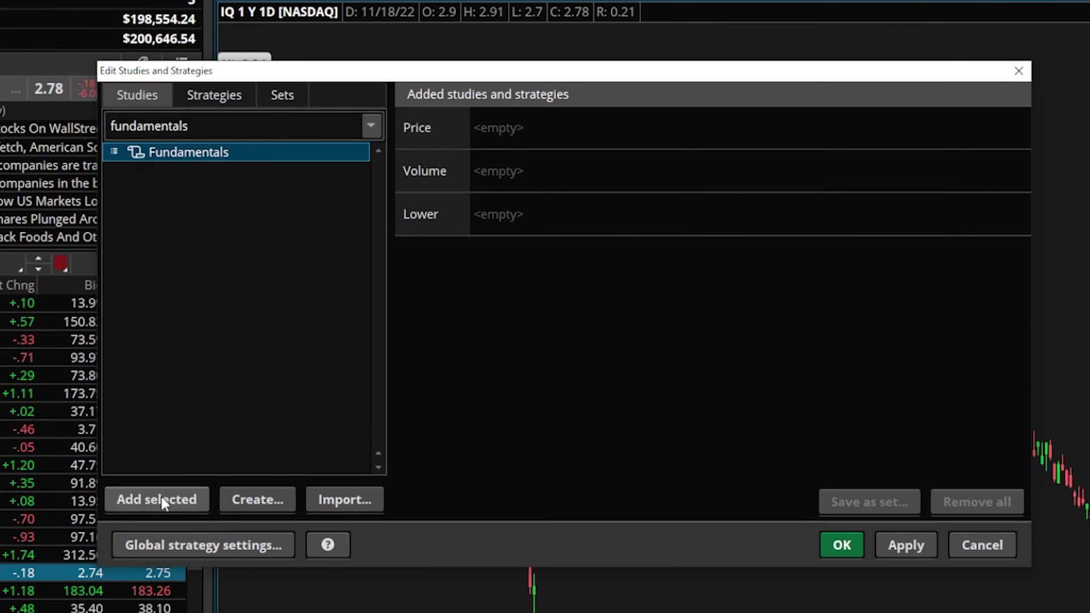
left_click(162, 496)
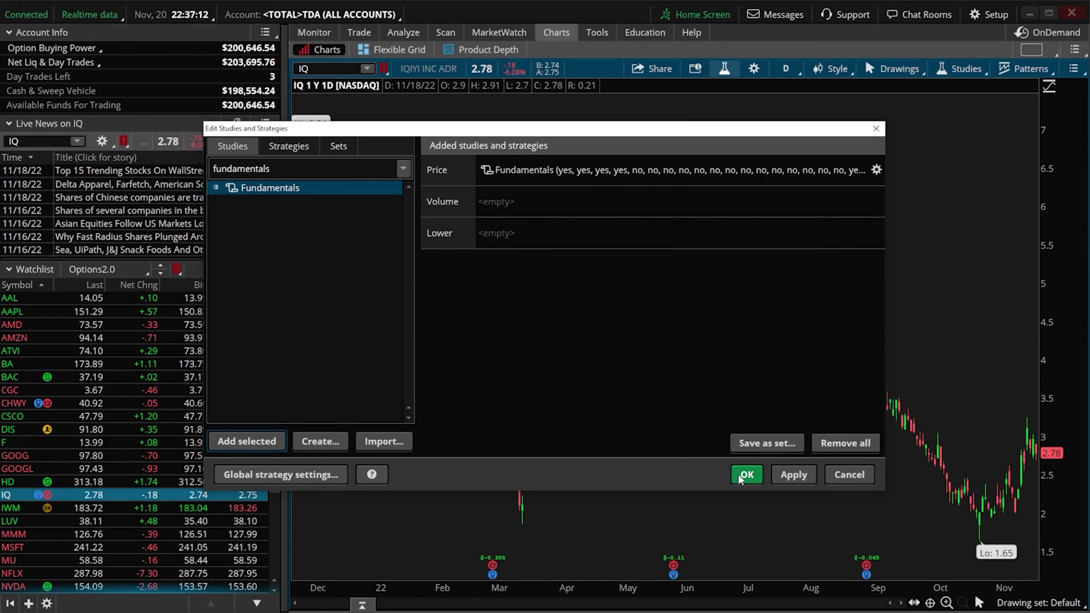
left_click(745, 475)
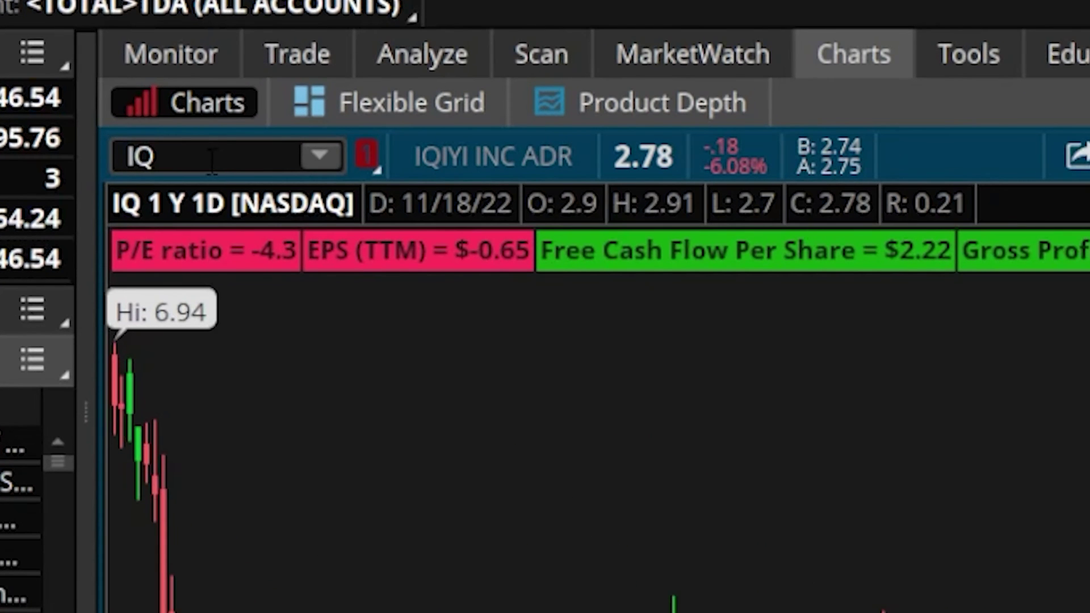
Select the chart's ticker symbol box to change the symbol
left_click(158, 107)
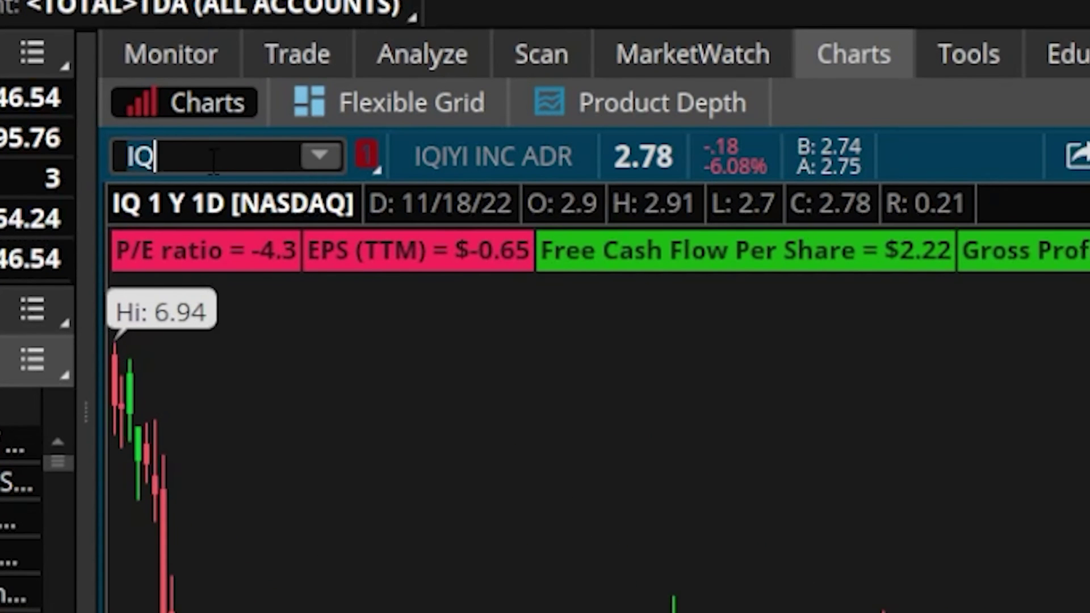
Enter AAPL as the chart symbol
type("A")
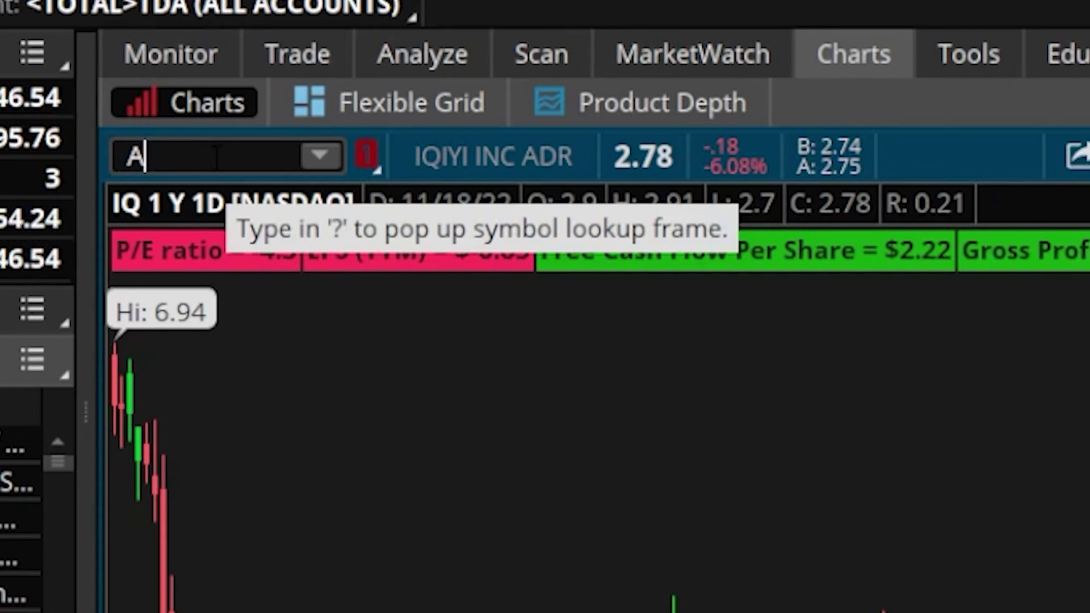
type("APL")
key("Return")
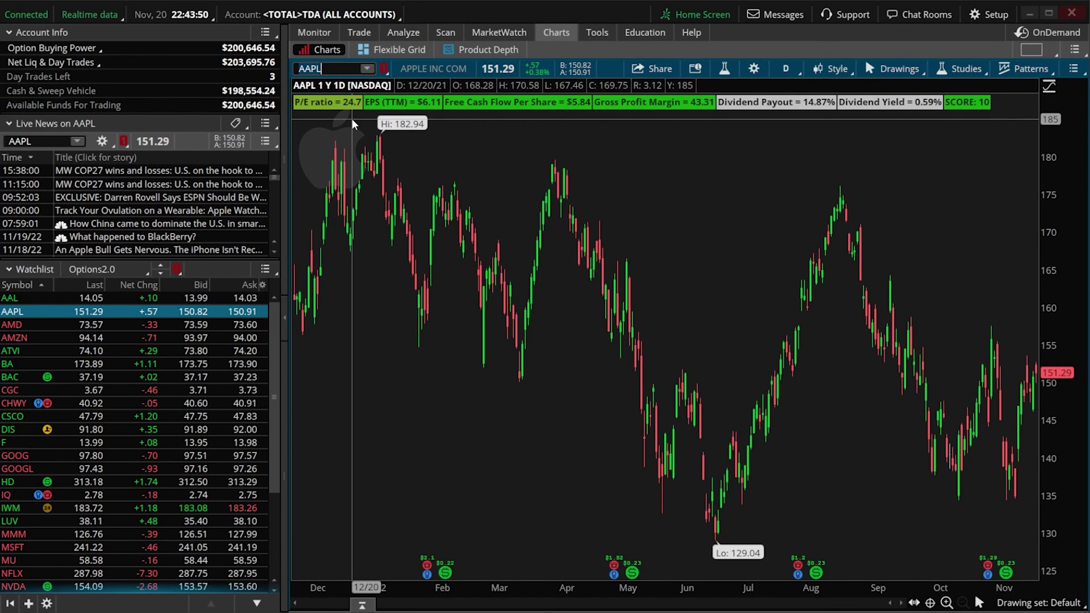
In Edit Studies, open the settings for Fundamentals in the Price row
left_click(722, 69)
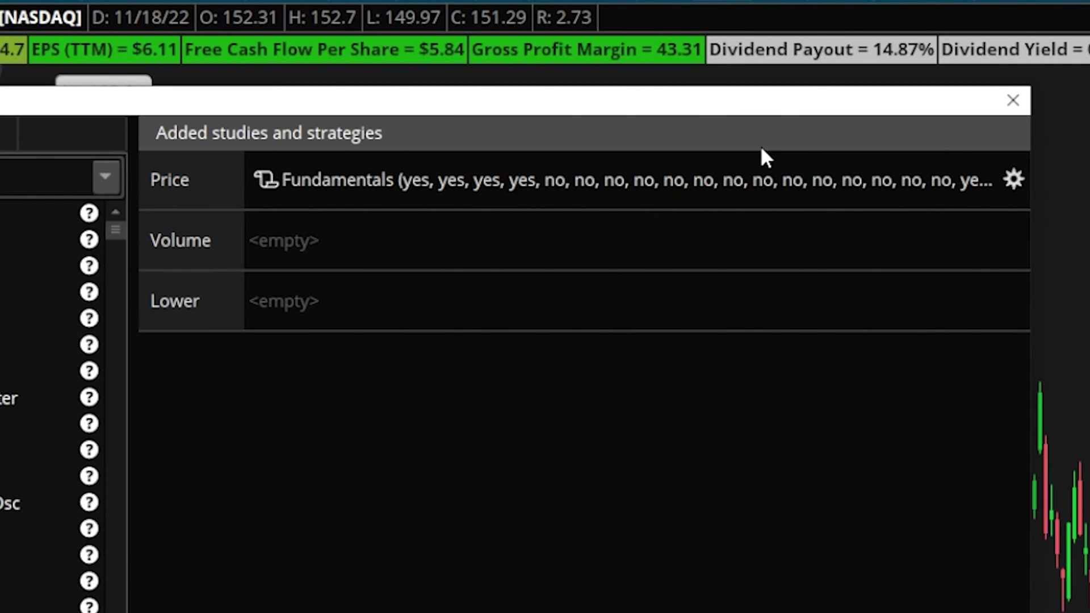
mouse_move(876, 162)
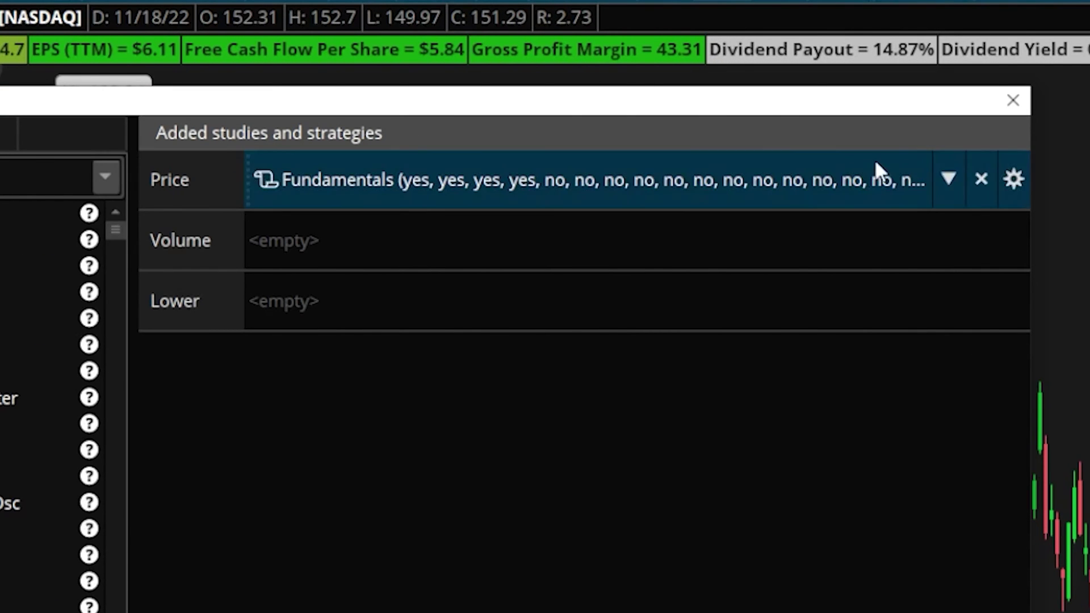
left_click(1014, 181)
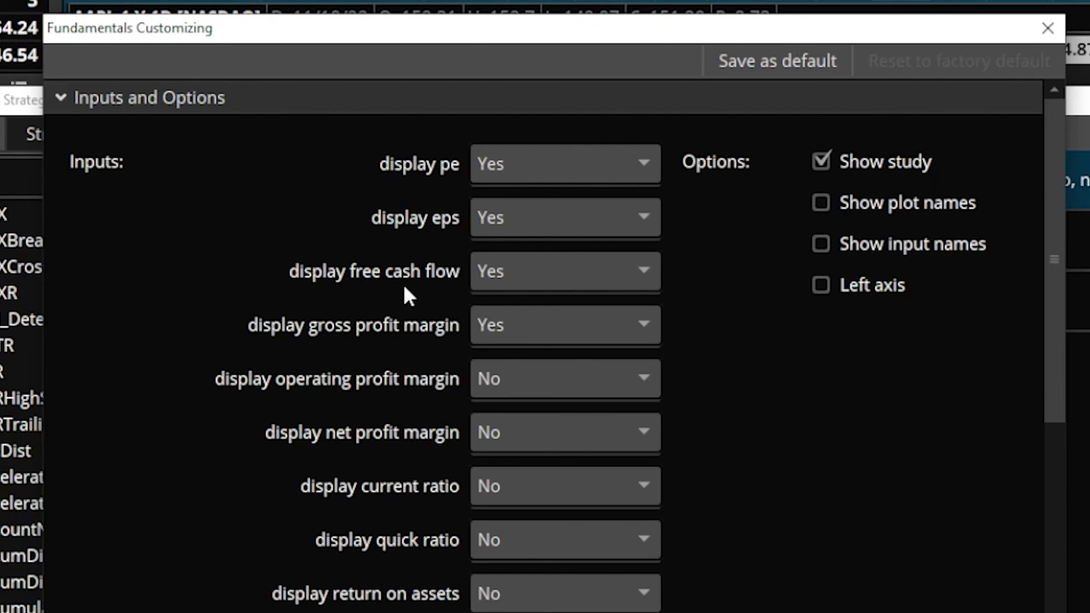
Set the net profit margin, current ratio, return on assets and return on equity displays to Yes
left_click(533, 289)
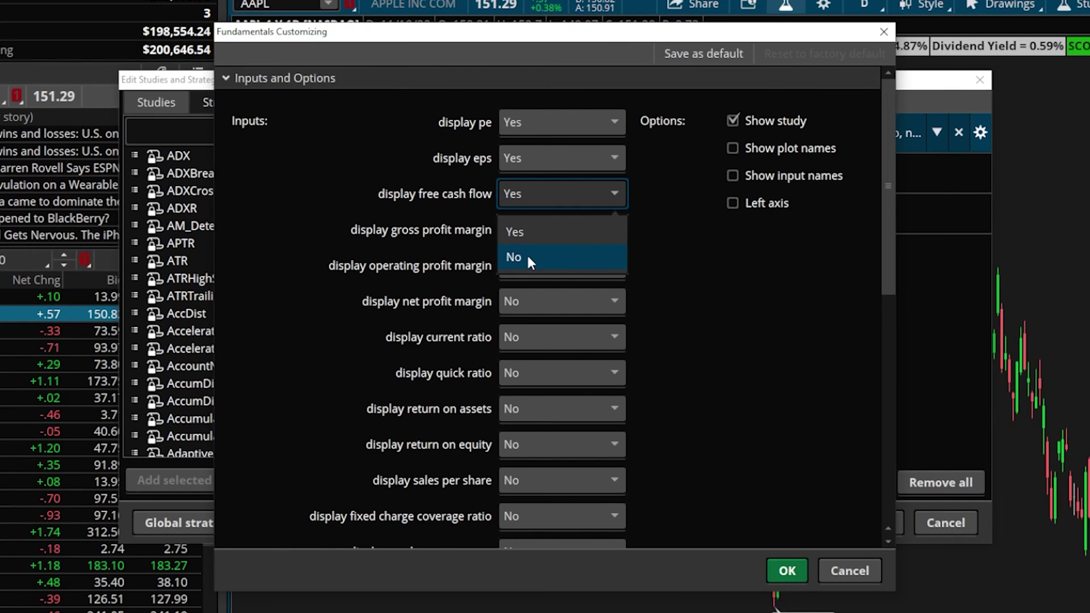
left_click(454, 264)
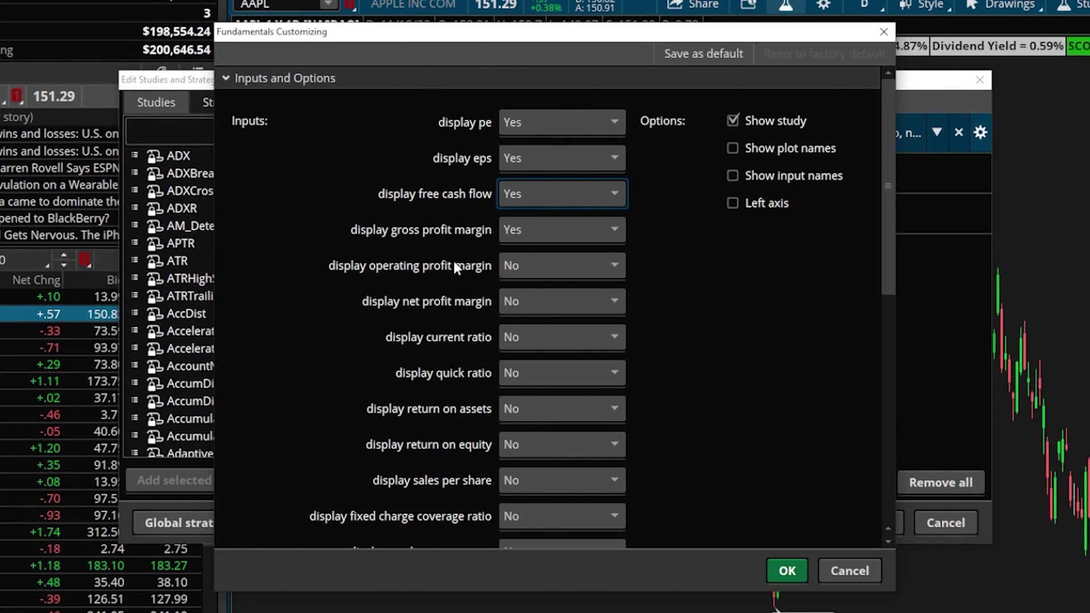
left_click(533, 300)
left_click(534, 339)
left_click(540, 340)
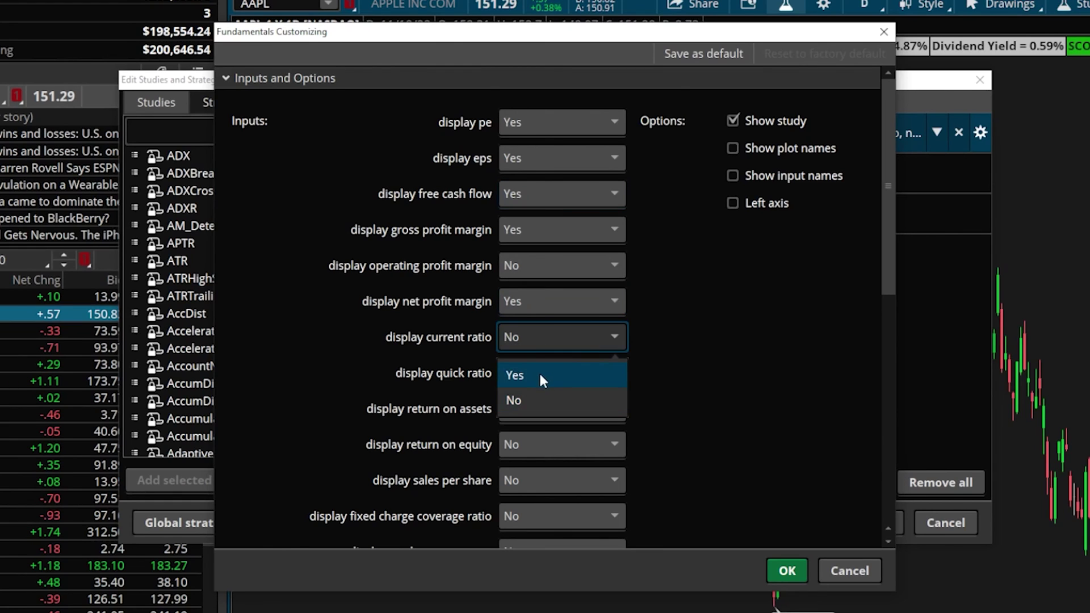
left_click(539, 371)
left_click(543, 411)
left_click(541, 447)
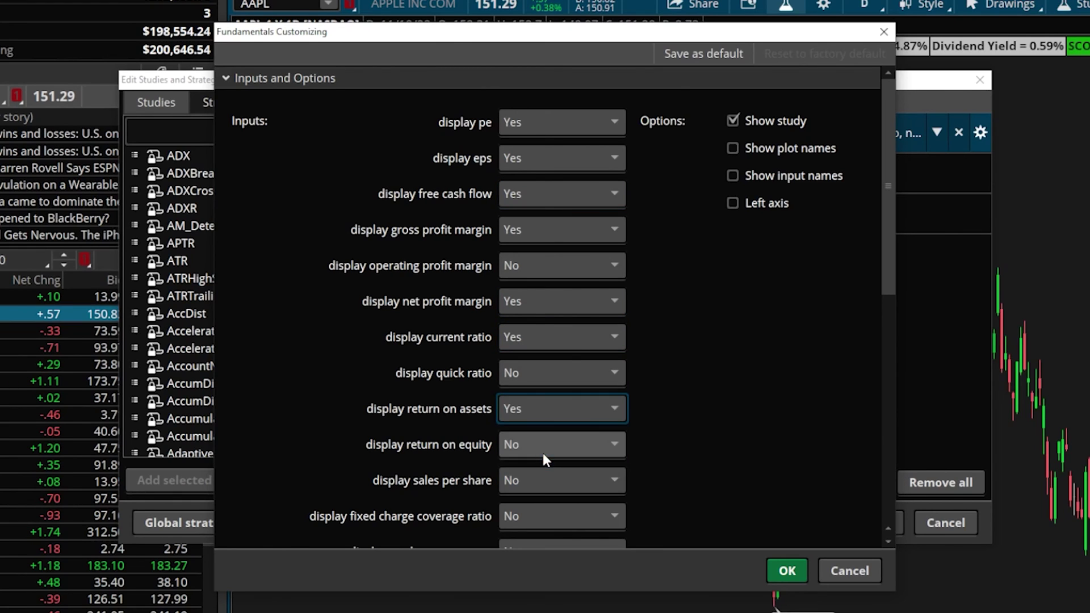
left_click(537, 444)
left_click(534, 480)
Set sales per share, dividend per share, long term debt to capital and total asset turnover to Yes, then confirm
left_click(536, 480)
left_click(537, 514)
scroll(540, 495, "down", 5)
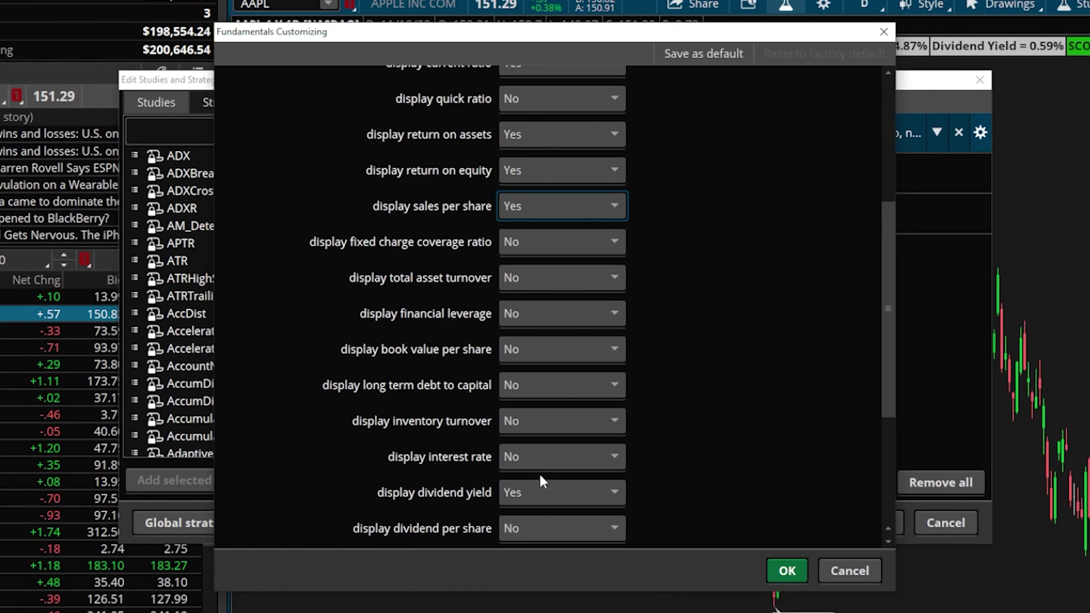
left_click(530, 427)
left_click(535, 465)
left_click(548, 290)
left_click(553, 316)
left_click(544, 182)
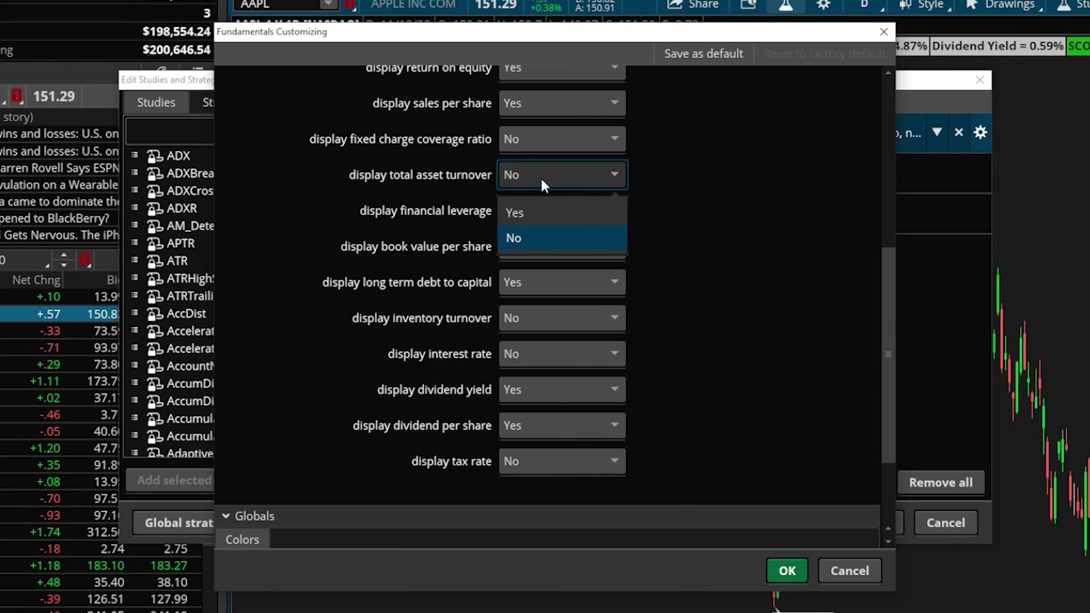
left_click(552, 221)
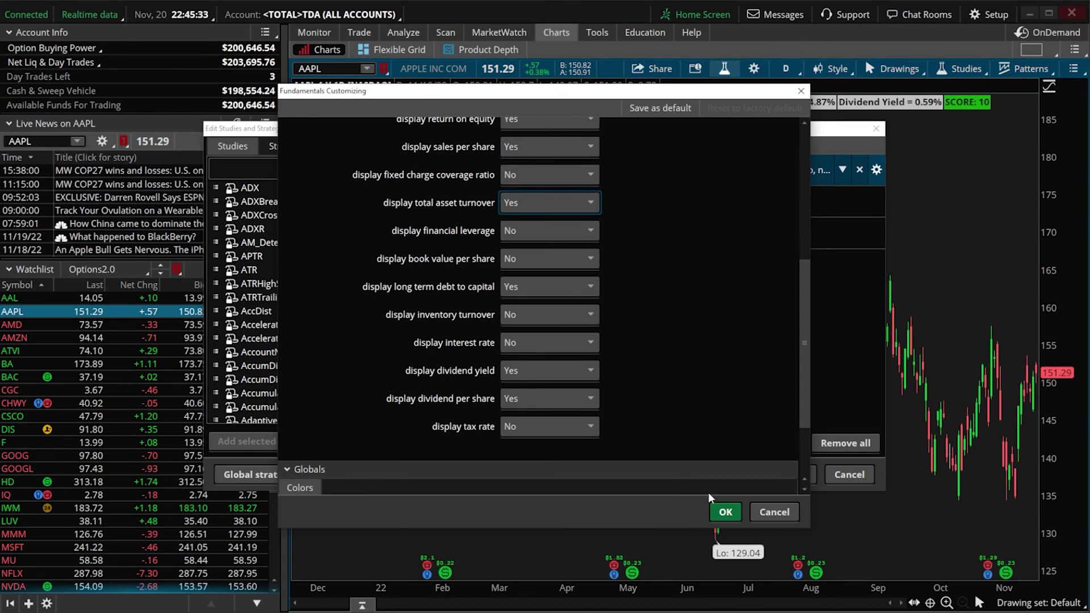
left_click(783, 568)
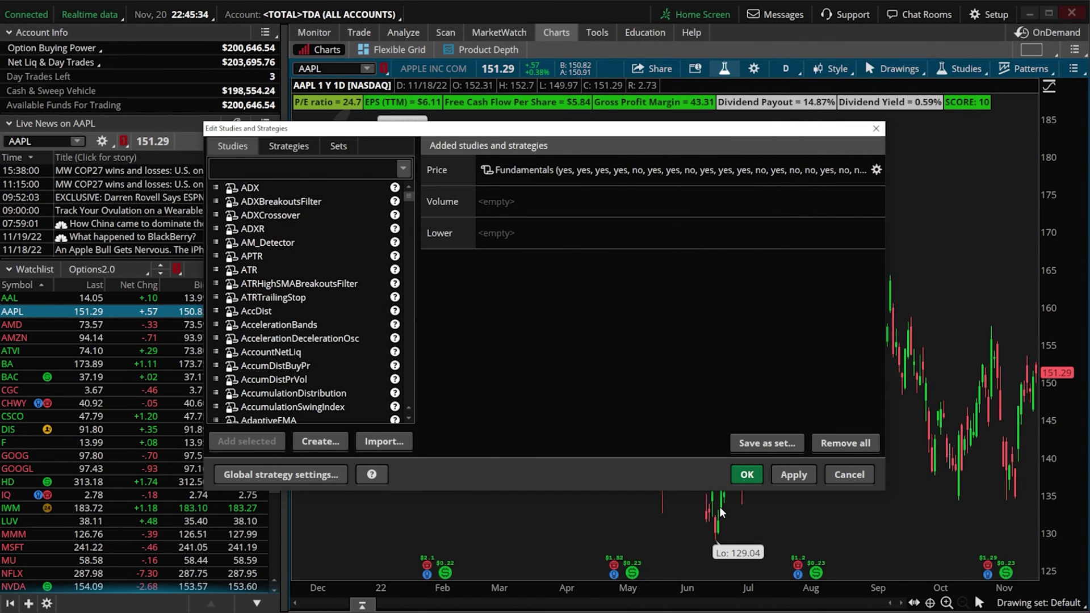
Confirm Edit Studies and Strategies so AAPL shows labels like Return On Equity 175.46
left_click(734, 476)
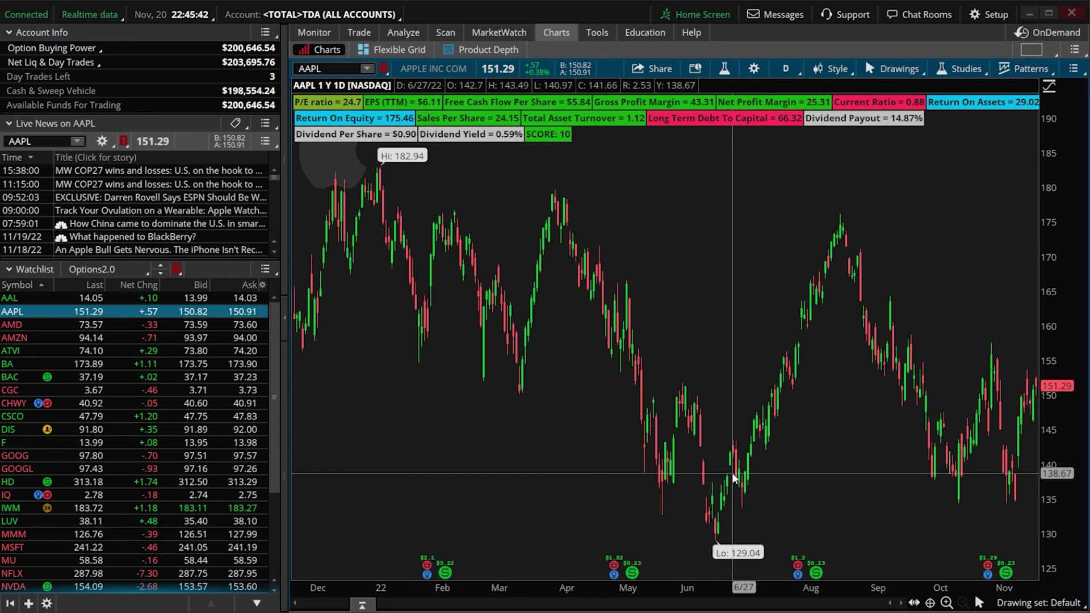